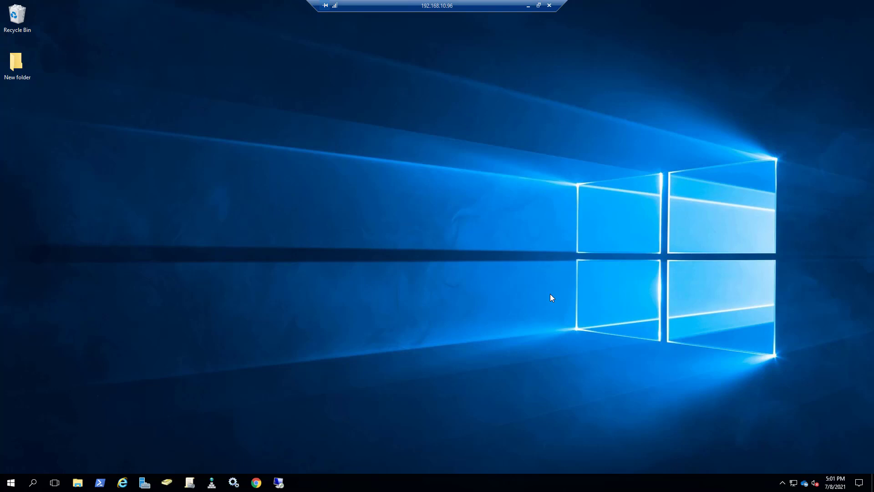
pyautogui.click(13, 484)
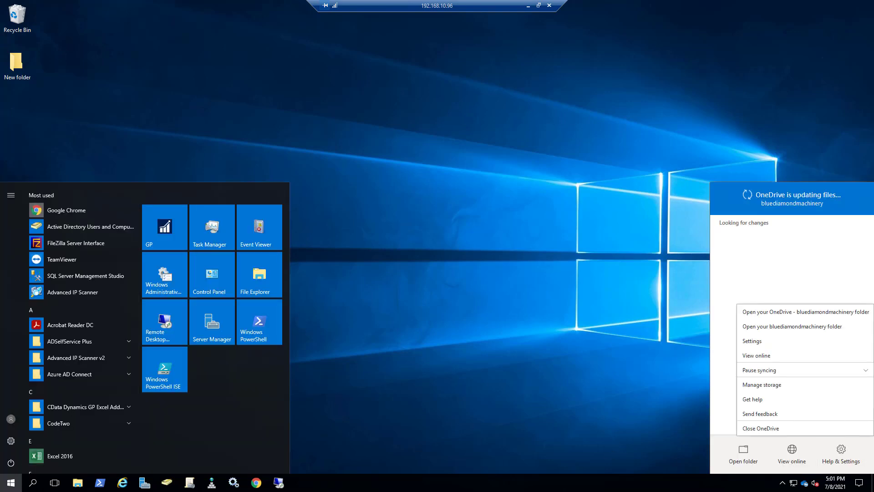
pyautogui.click(369, 327)
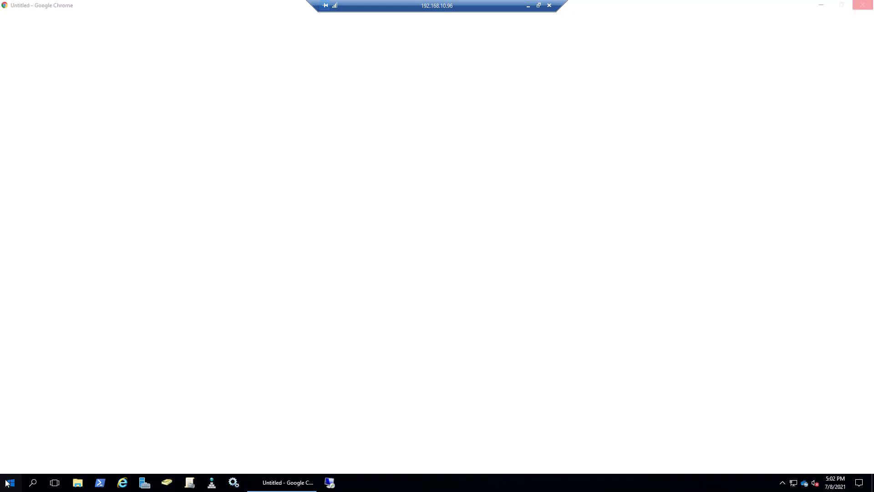
pyautogui.click(7, 481)
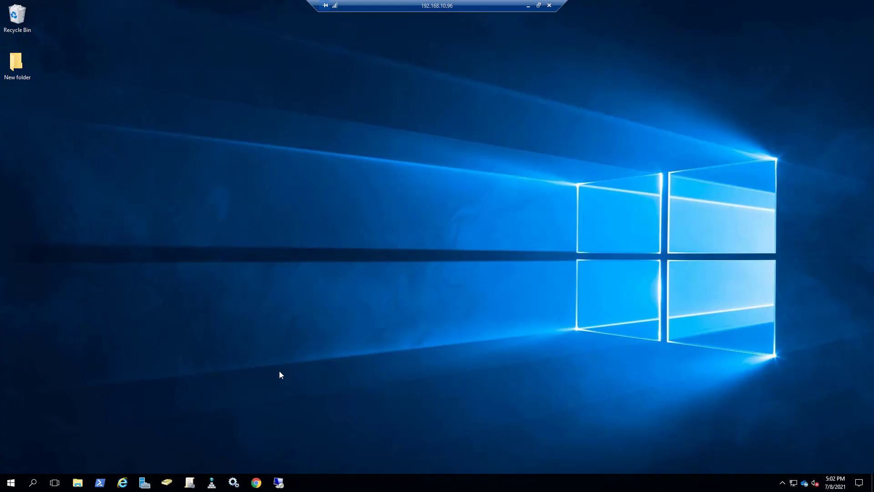
# Step: Search for "print" and open the Print Management console
pyautogui.click(11, 482)
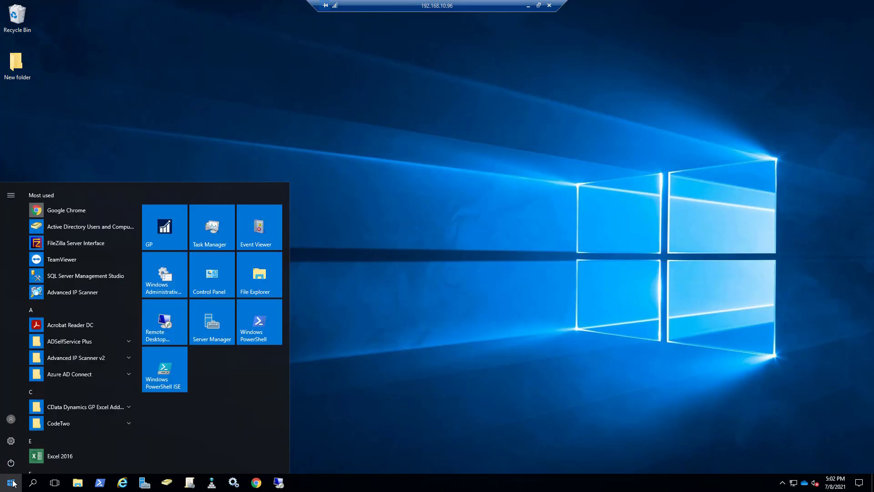
pyautogui.write('print')
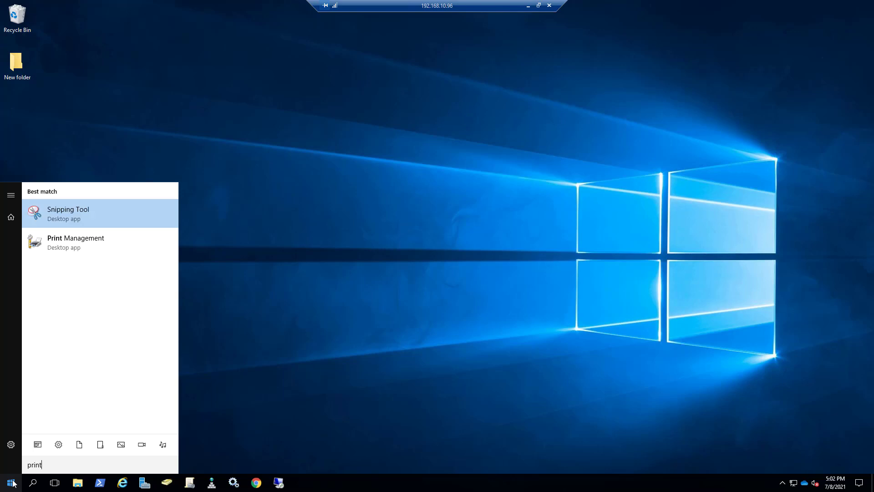
pyautogui.press('Down')
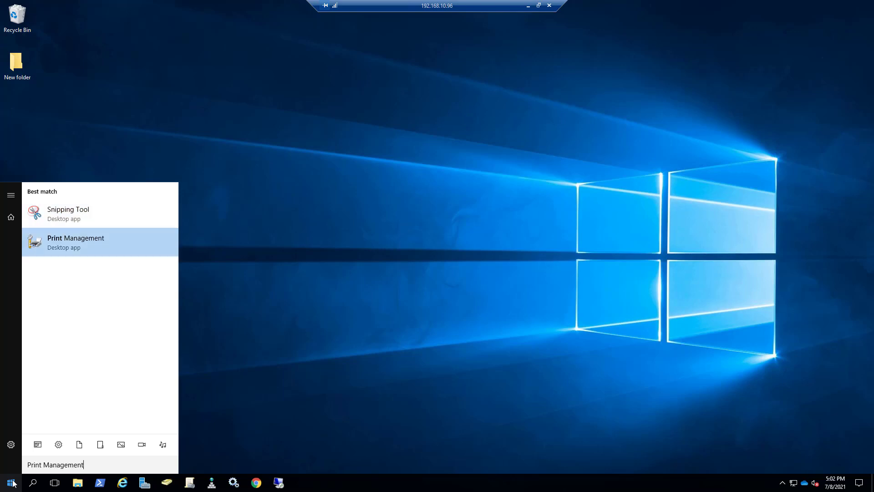
pyautogui.press('Return')
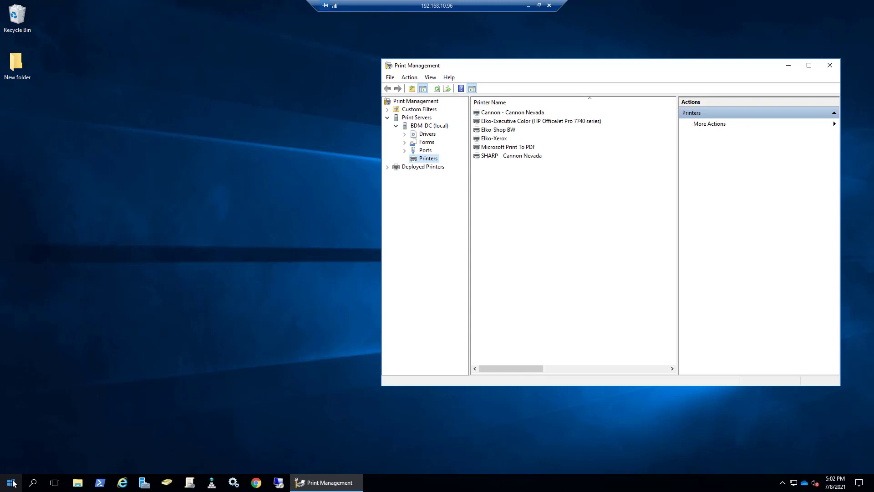
# Step: Look through the individual printers listed on the BDM-DC print server, from SHARP - Cannon Nevada up to Cannon - Cannon Nevada
pyautogui.click(491, 157)
pyautogui.click(490, 147)
pyautogui.click(491, 138)
pyautogui.click(489, 130)
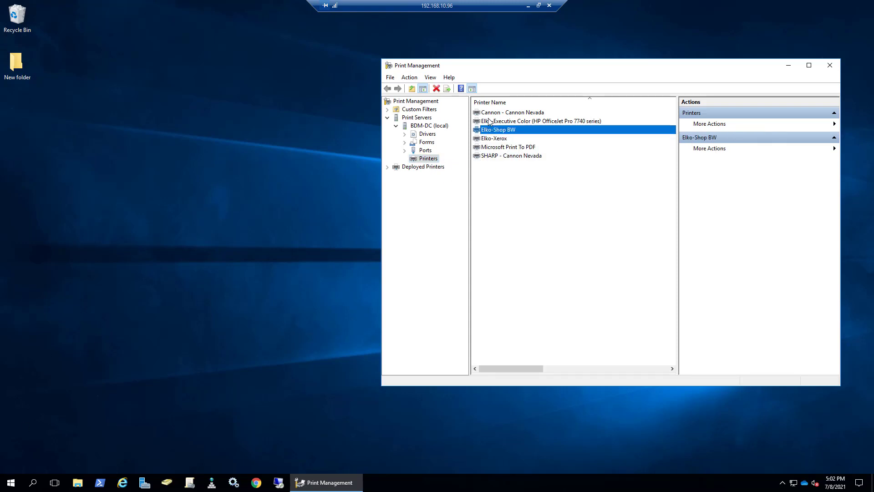
pyautogui.click(490, 121)
pyautogui.click(491, 112)
pyautogui.click(508, 194)
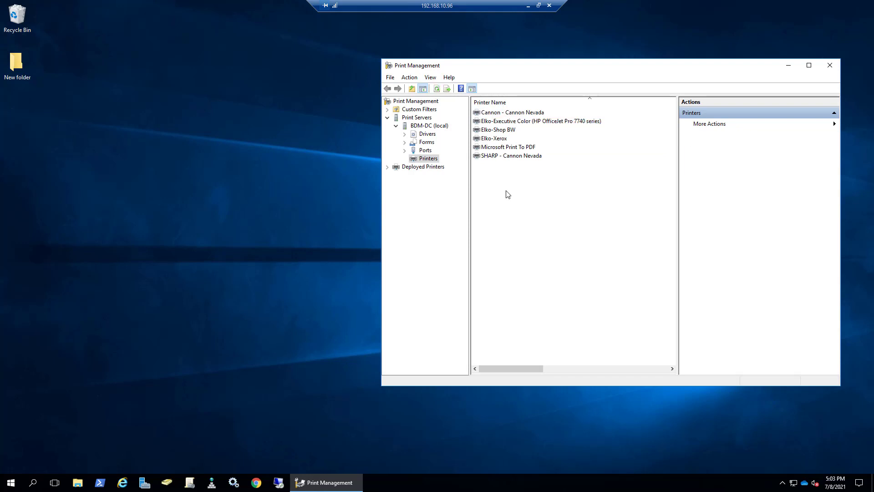
# Step: Enable Branch Office Direct Printing for the Cannon - Cannon Nevada printer
pyautogui.click(496, 115)
pyautogui.rightClick(496, 114)
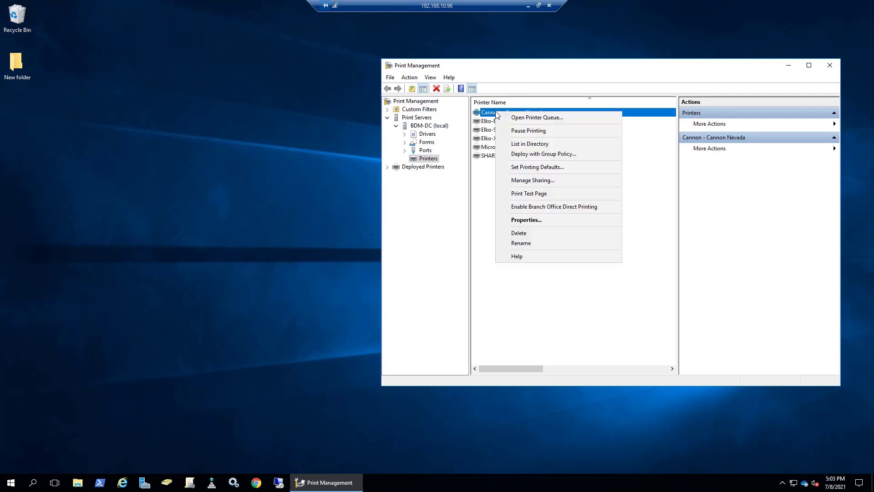
pyautogui.click(526, 211)
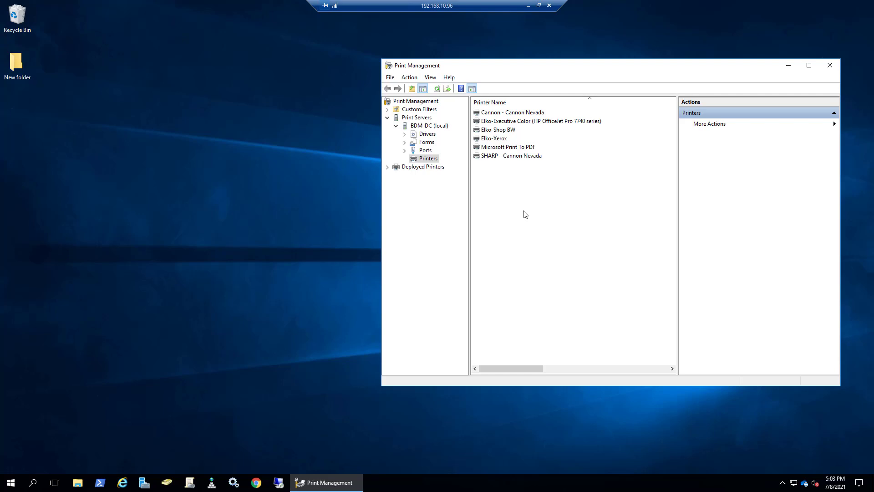
# Step: View the print queue of the Cannon - Cannon Nevada printer and close it again
pyautogui.click(502, 114)
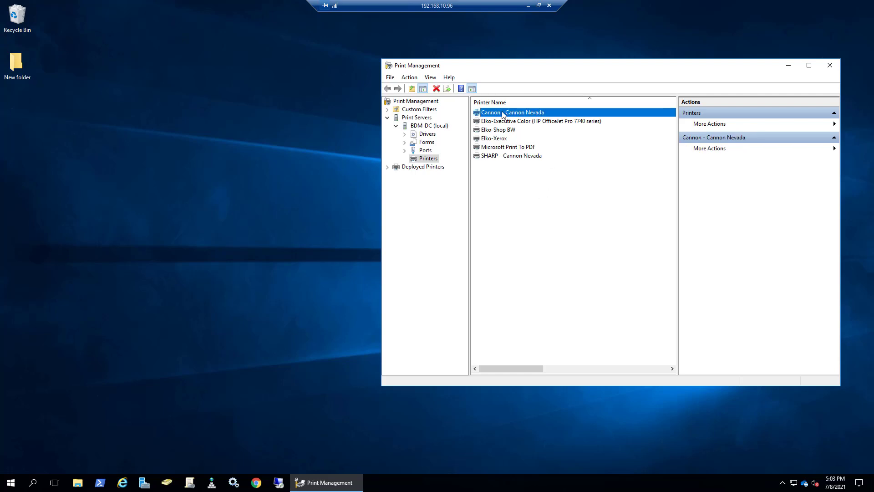
pyautogui.rightClick(502, 114)
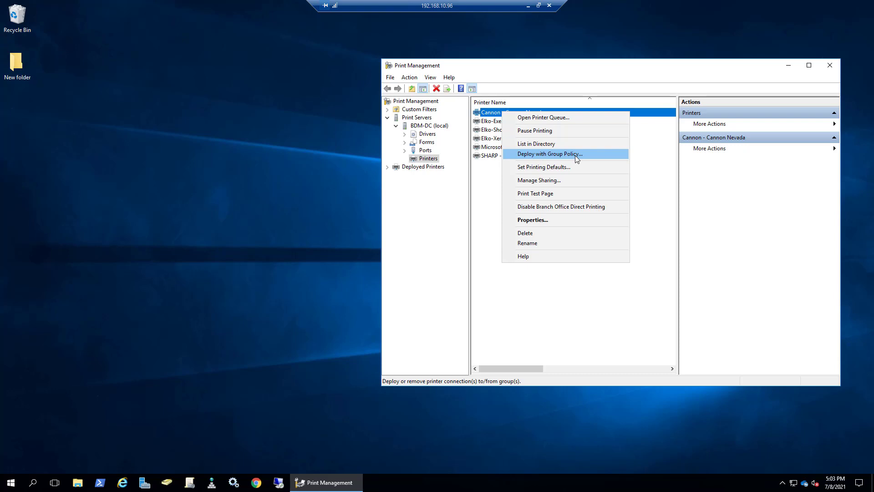
pyautogui.click(540, 118)
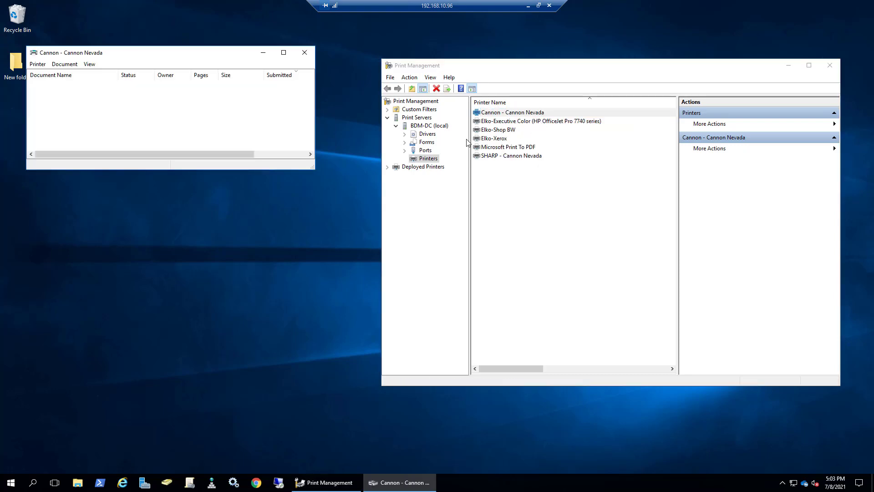
pyautogui.click(305, 53)
# Step: Open the Cannon - Cannon Nevada printer's properties and examine its general details and printing preferences
pyautogui.rightClick(502, 113)
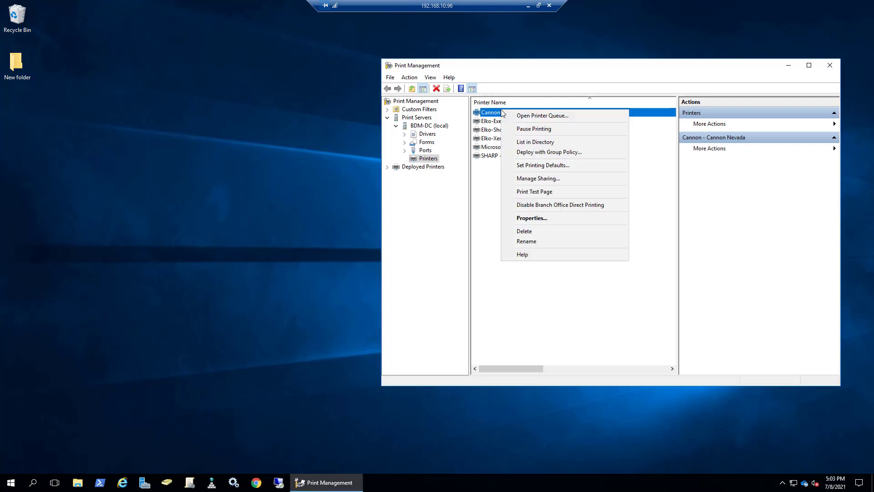
pyautogui.click(530, 218)
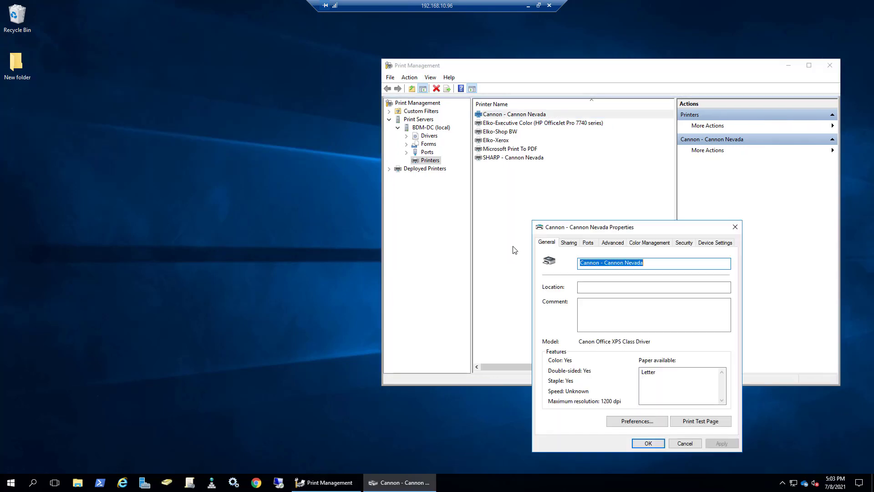
pyautogui.moveTo(598, 228); pyautogui.dragTo(205, 97)
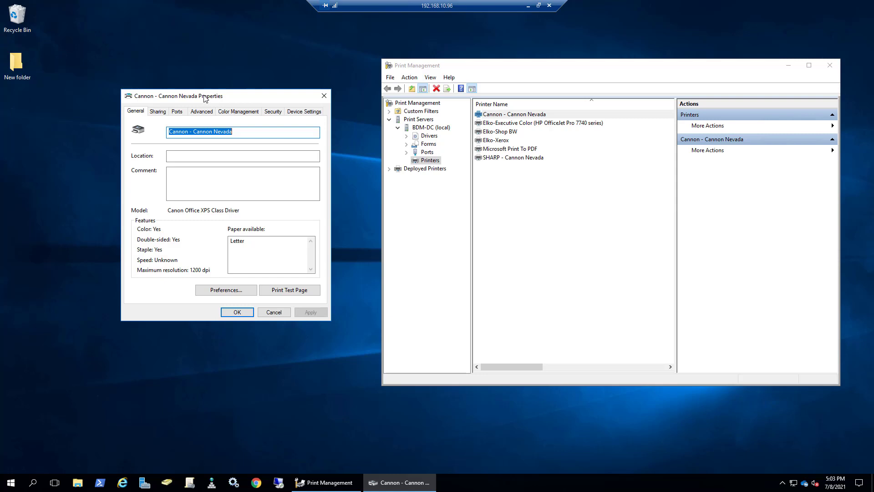
pyautogui.click(221, 135)
pyautogui.moveTo(236, 136); pyautogui.dragTo(134, 138)
pyautogui.click(182, 153)
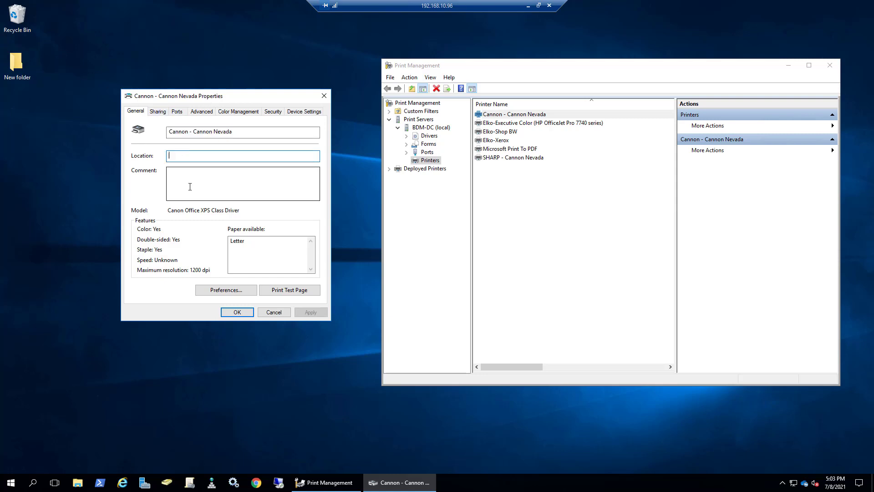
pyautogui.click(189, 188)
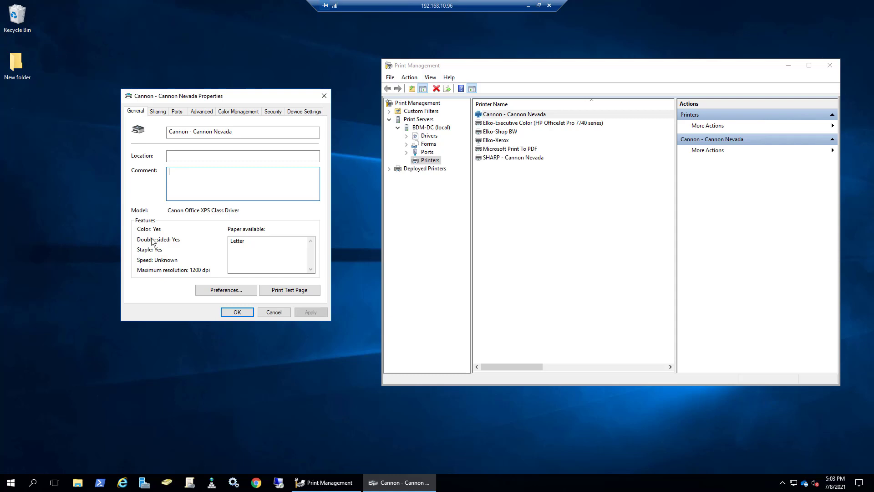
pyautogui.click(230, 296)
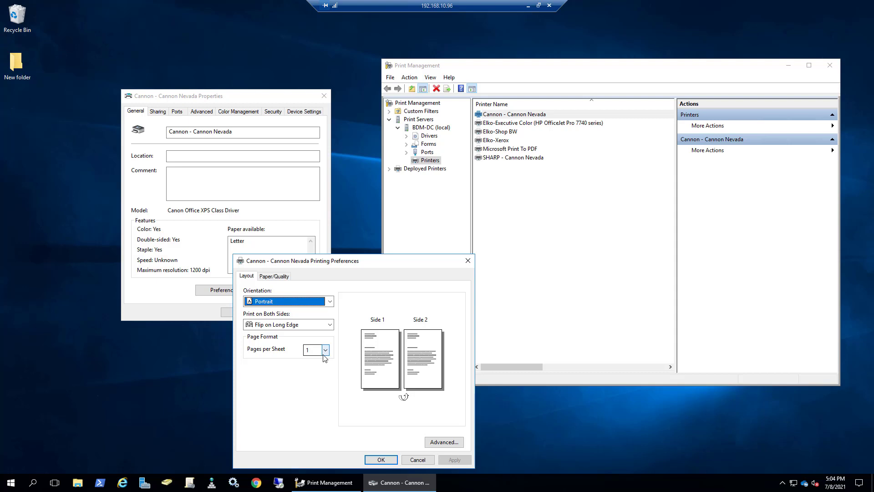
pyautogui.click(467, 261)
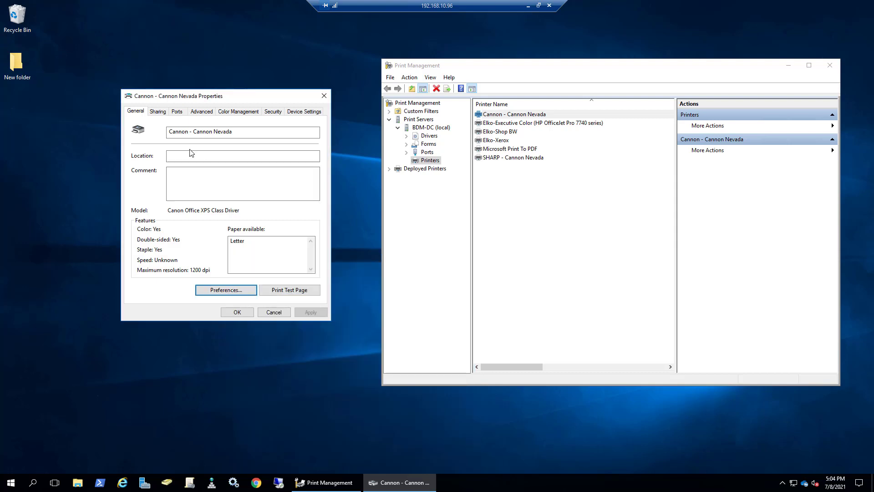
# Step: Examine the printer's sharing, port and advanced settings, including the list of installed drivers to choose from
pyautogui.click(158, 111)
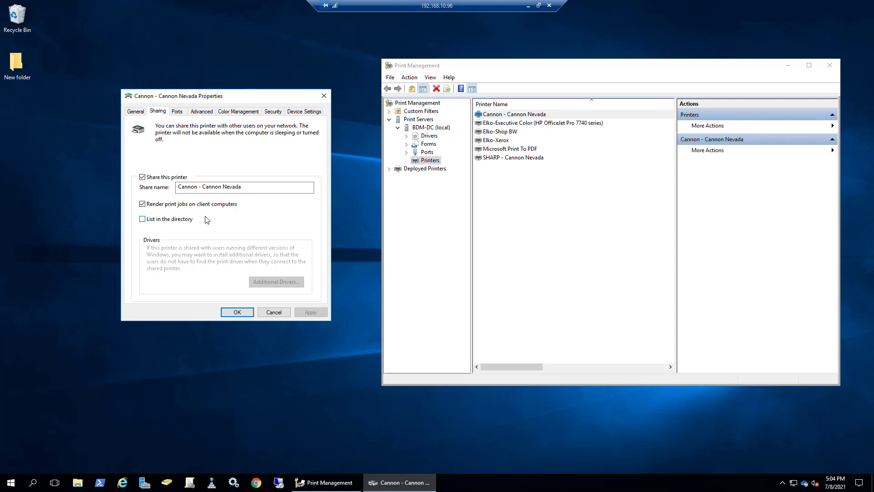
pyautogui.click(178, 113)
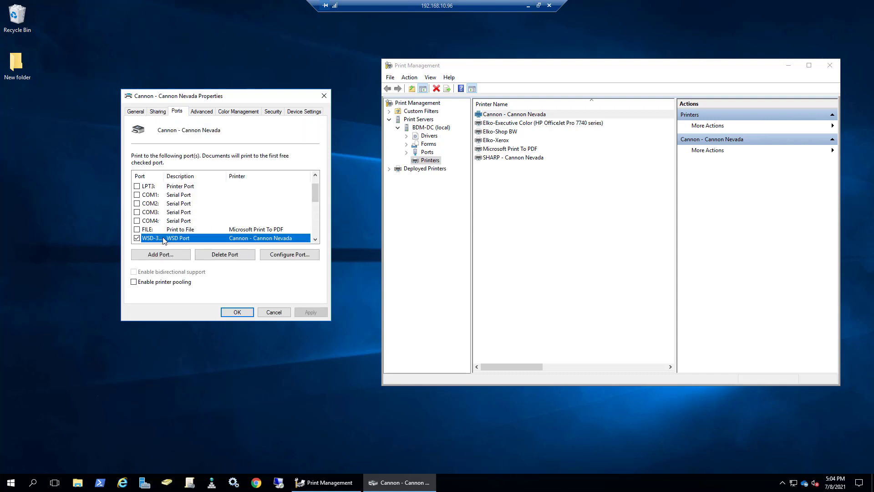
pyautogui.click(205, 112)
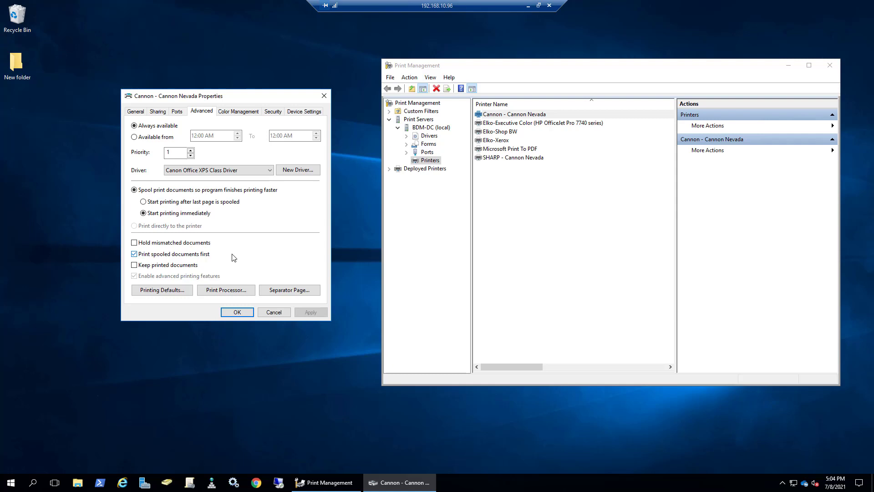
pyautogui.click(182, 170)
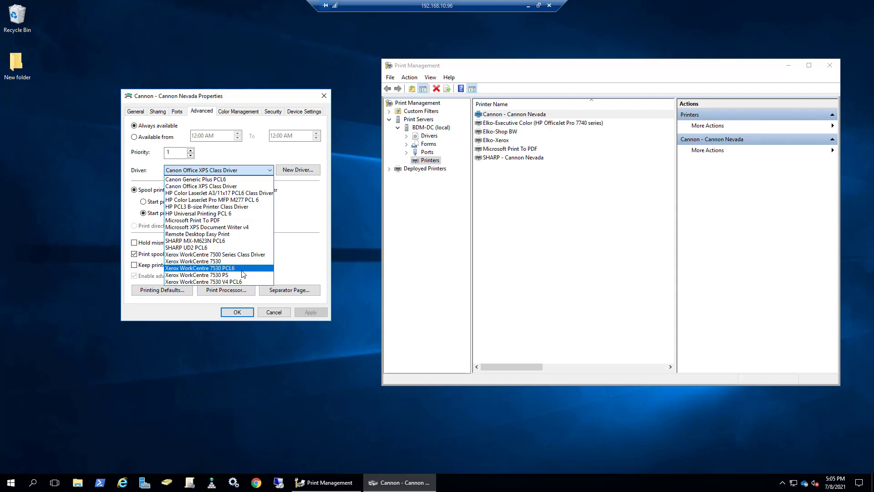
pyautogui.click(223, 116)
# Step: View the color management settings for the Cannon - Cannon Nevada printer and close the Color Management window
pyautogui.click(226, 115)
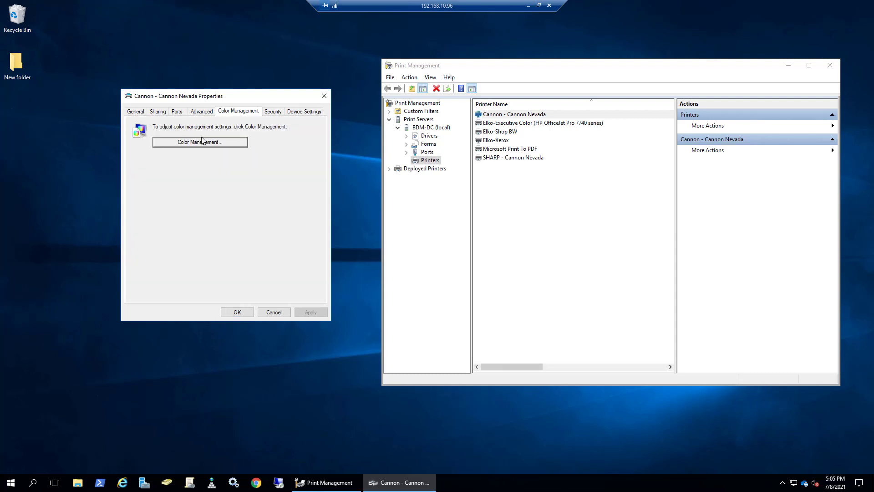
pyautogui.click(207, 144)
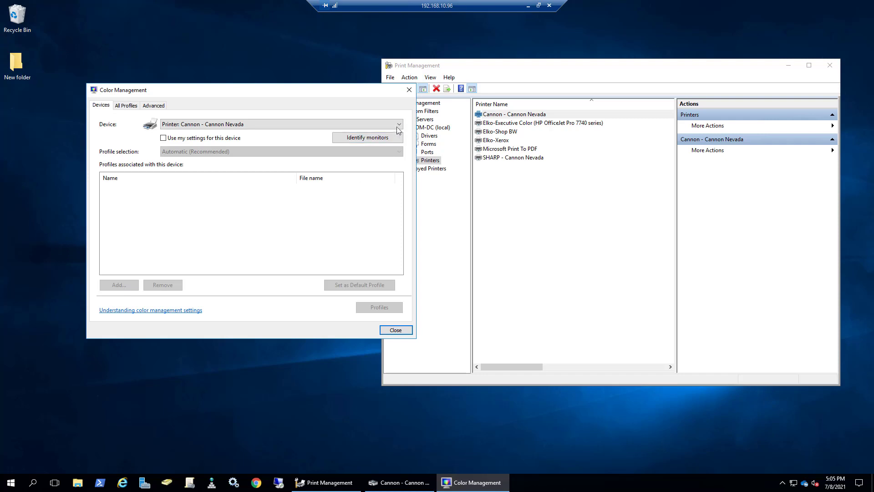
pyautogui.click(409, 90)
# Step: Review the printer's security permissions for the Everyone group, then its device settings
pyautogui.click(271, 112)
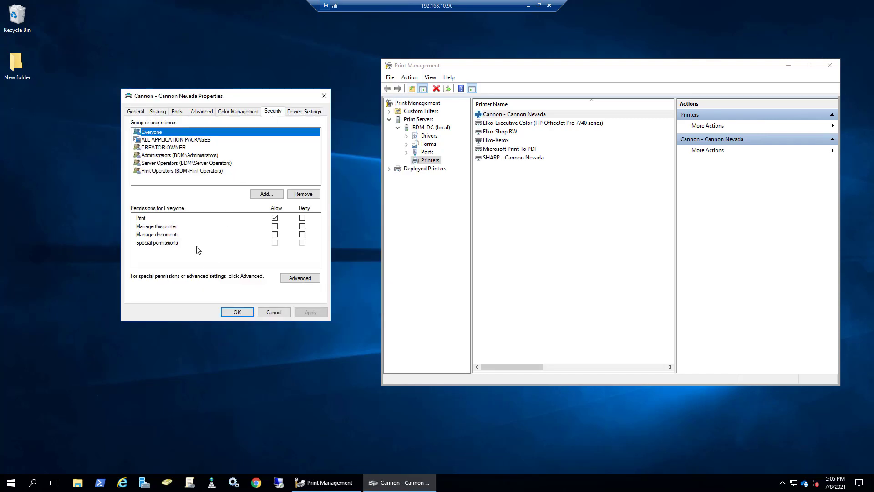
pyautogui.click(142, 220)
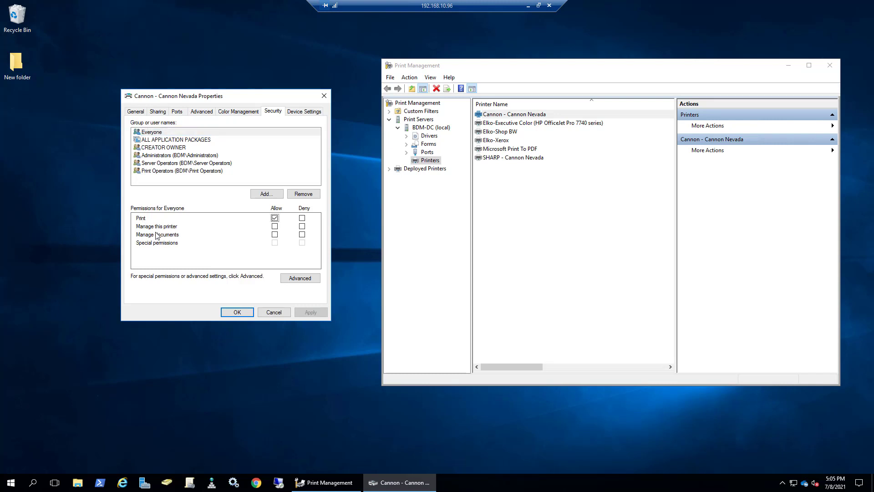
pyautogui.click(156, 236)
pyautogui.click(292, 114)
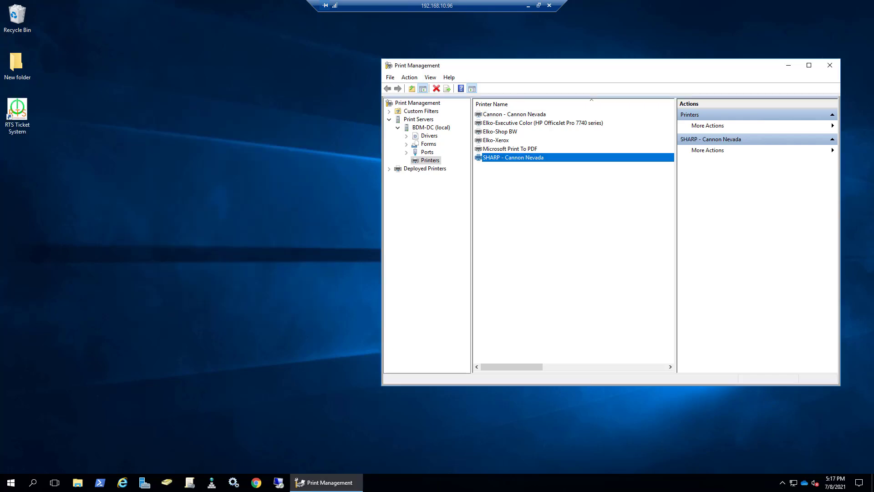
# Step: Check the port assigned to the SHARP - Cannon Nevada printer with the Port column widened, and close its properties without saving
pyautogui.doubleClick(509, 160)
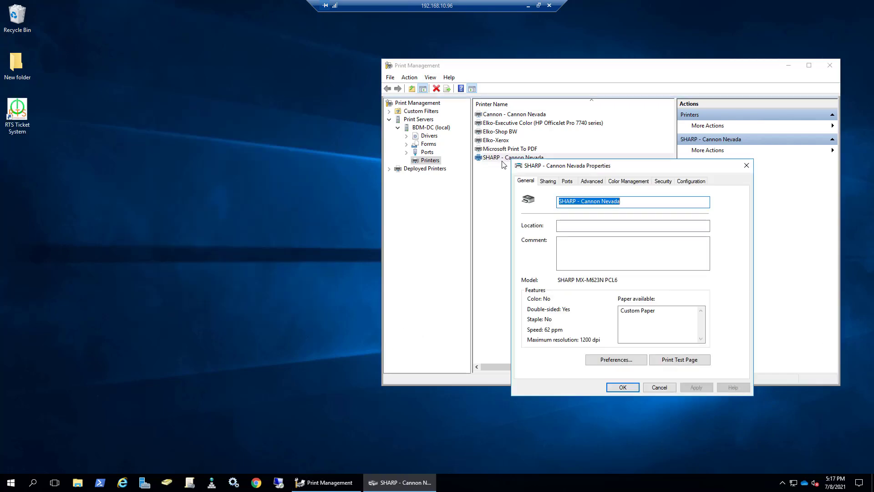
pyautogui.click(565, 182)
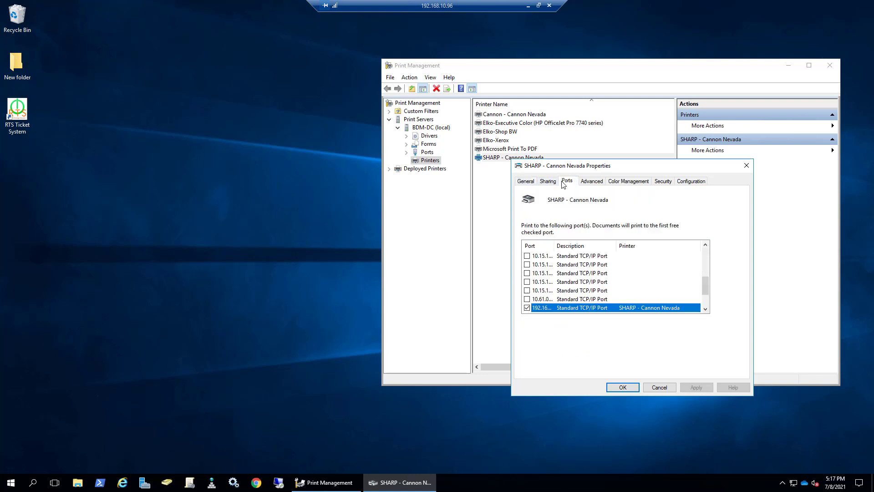
pyautogui.moveTo(554, 245); pyautogui.dragTo(592, 246)
pyautogui.scroll(-2, 581, 279)
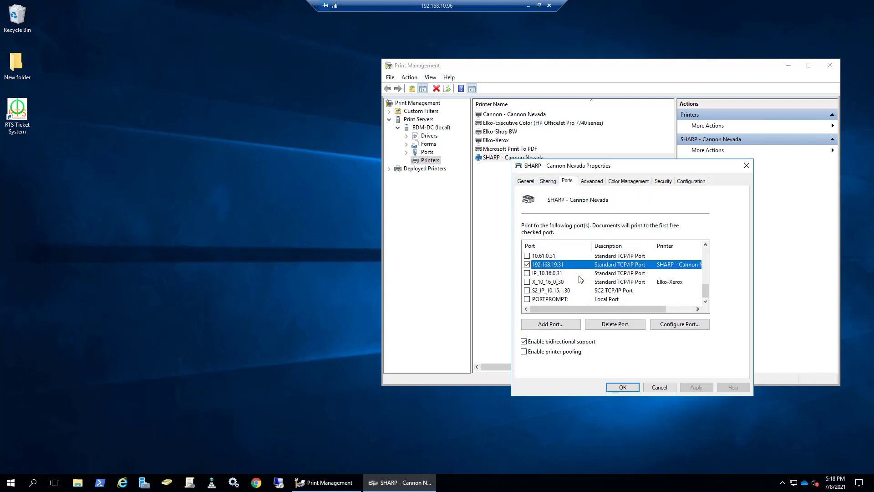
pyautogui.click(659, 387)
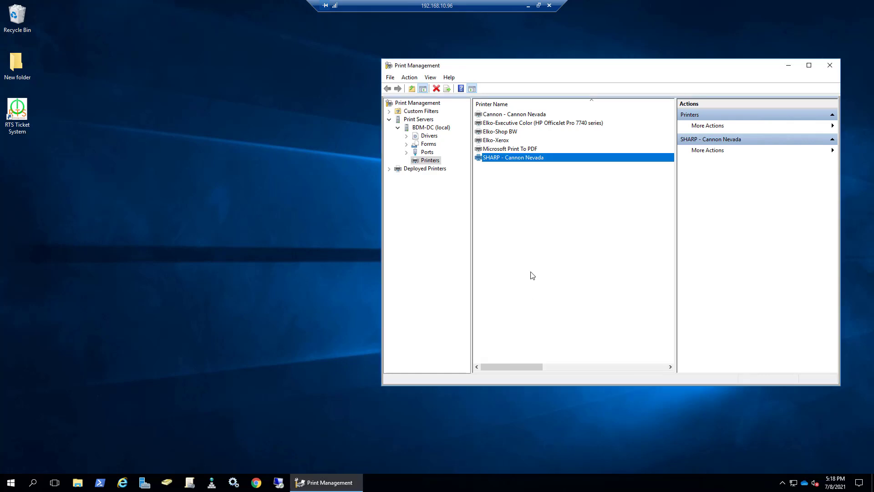
pyautogui.rightClick(506, 245)
pyautogui.click(156, 342)
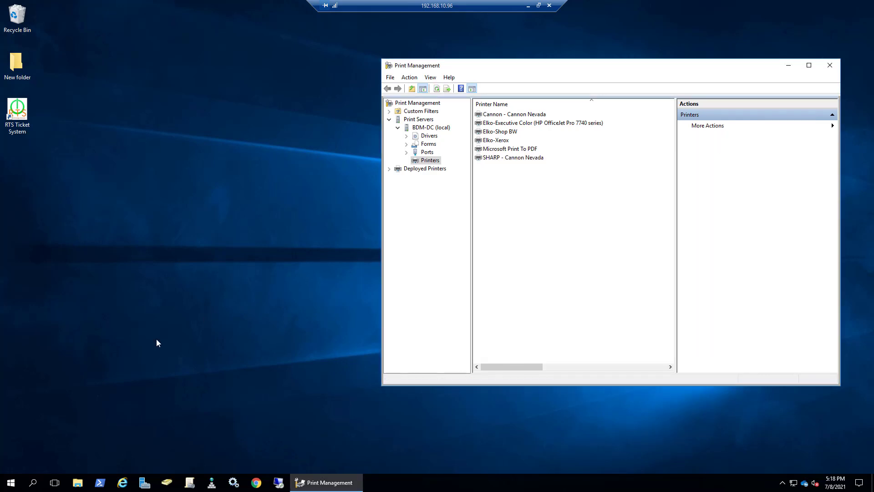
# Step: Switch to the Windows Settings page for printers and scanners and search for a printer to add
pyautogui.click(13, 484)
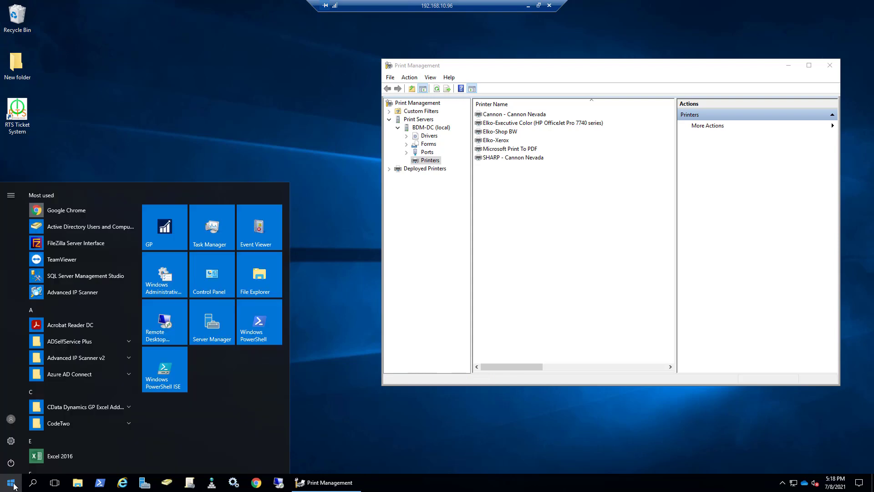
pyautogui.write('print')
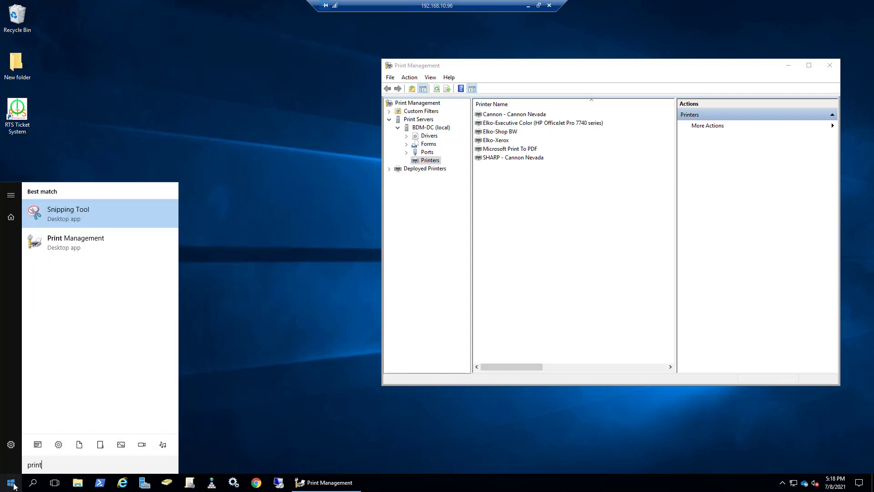
pyautogui.press('BackSpace')
pyautogui.press('BackSpace')
pyautogui.press('BackSpace')
pyautogui.press('BackSpace')
pyautogui.press('BackSpace')
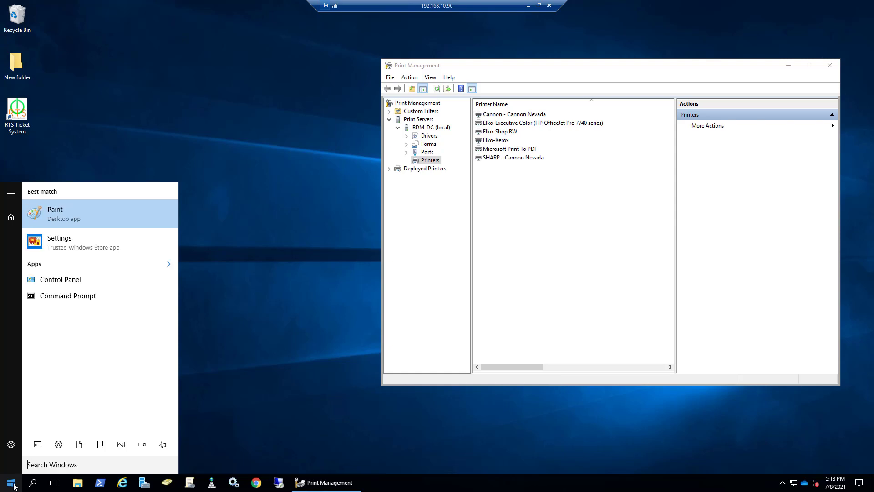
pyautogui.write('device')
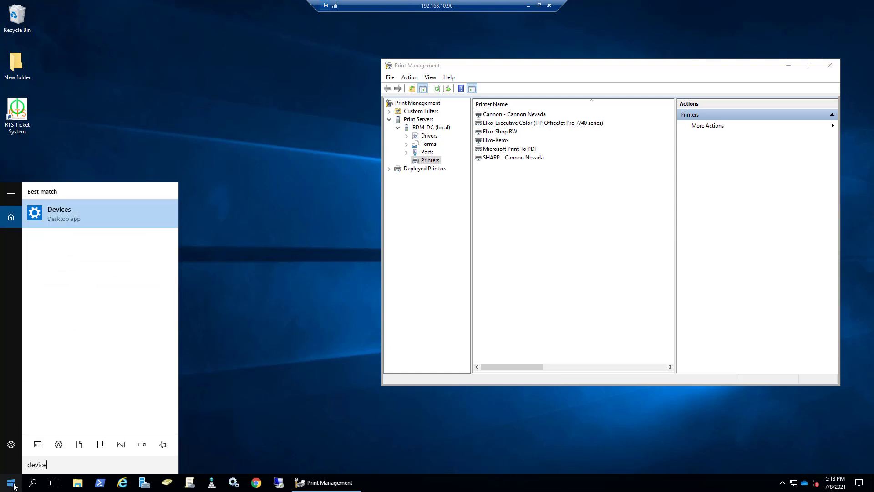
pyautogui.press('Return')
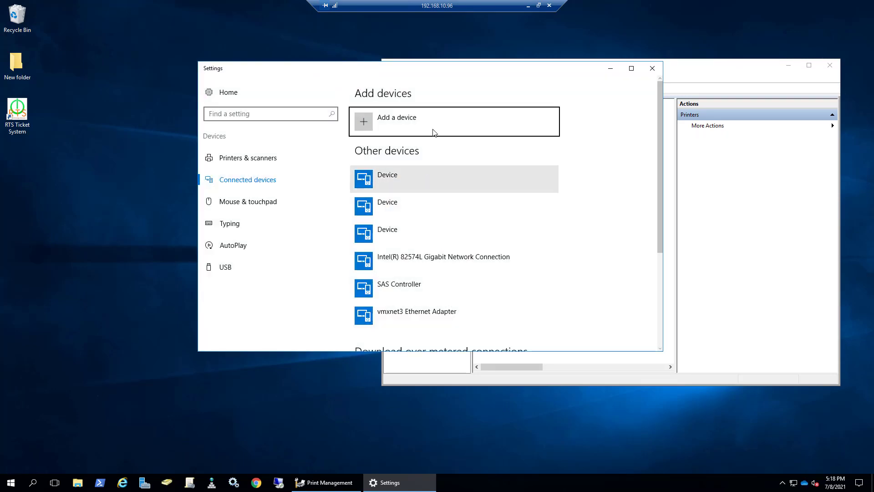
pyautogui.click(266, 158)
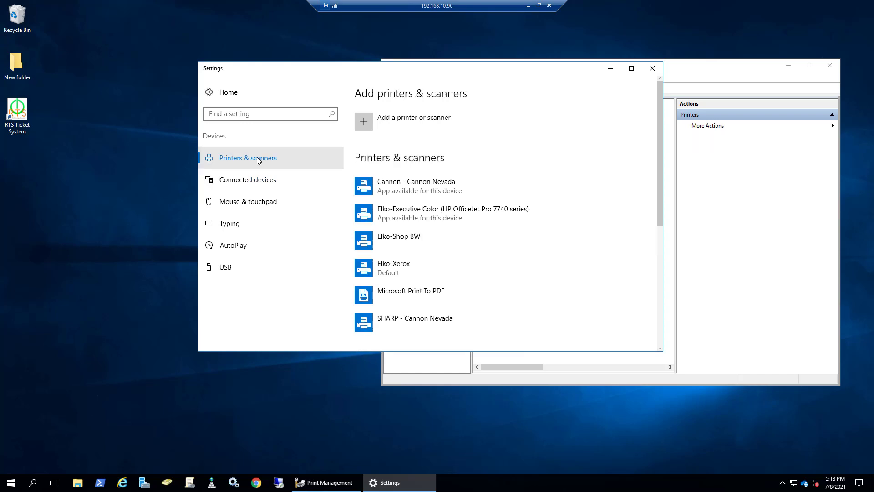
pyautogui.click(430, 121)
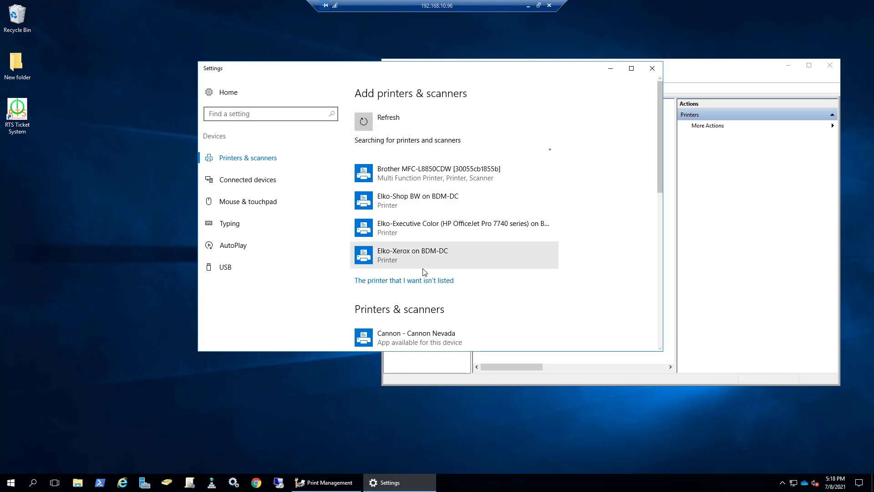
# Step: Add an unlisted printer by TCP/IP address, with device type Autodetect and the address 192.168.19.31
pyautogui.click(378, 285)
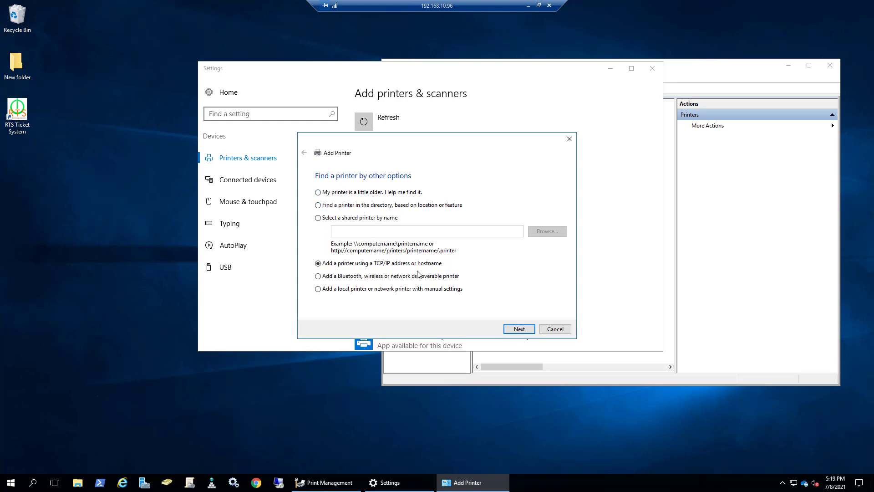
pyautogui.click(521, 329)
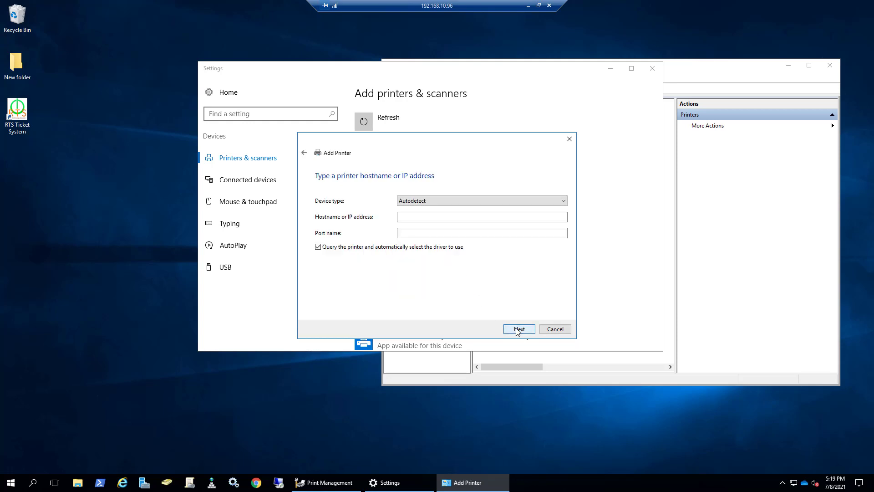
pyautogui.click(414, 218)
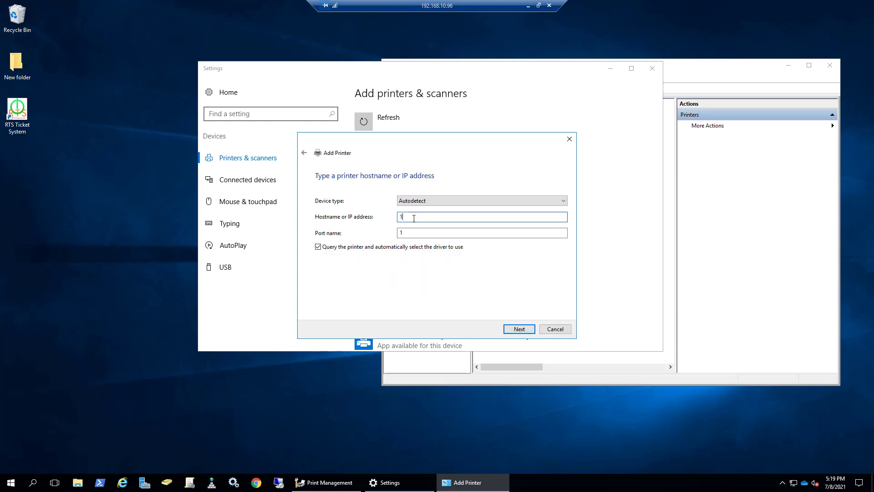
pyautogui.write('192.168.19.31')
pyautogui.click(517, 328)
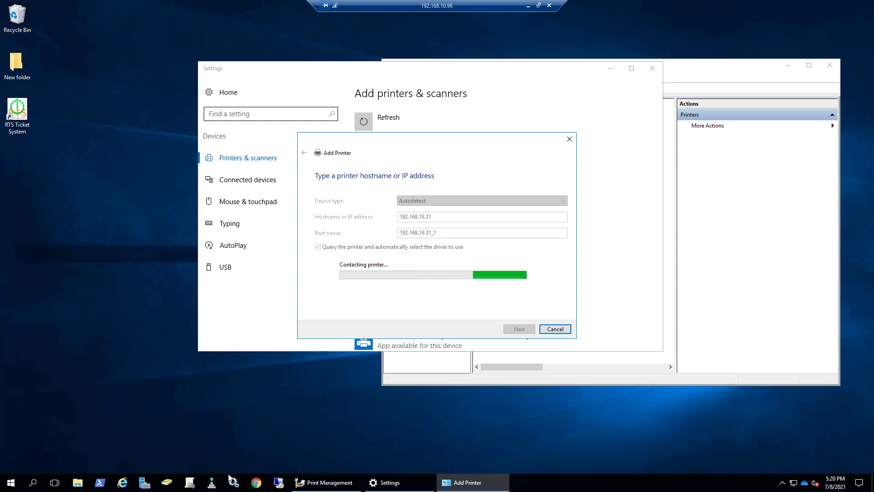
# Step: Switch to Chrome, view the printer's web page at 192.168.19.31, and minimize the browser window
pyautogui.click(256, 483)
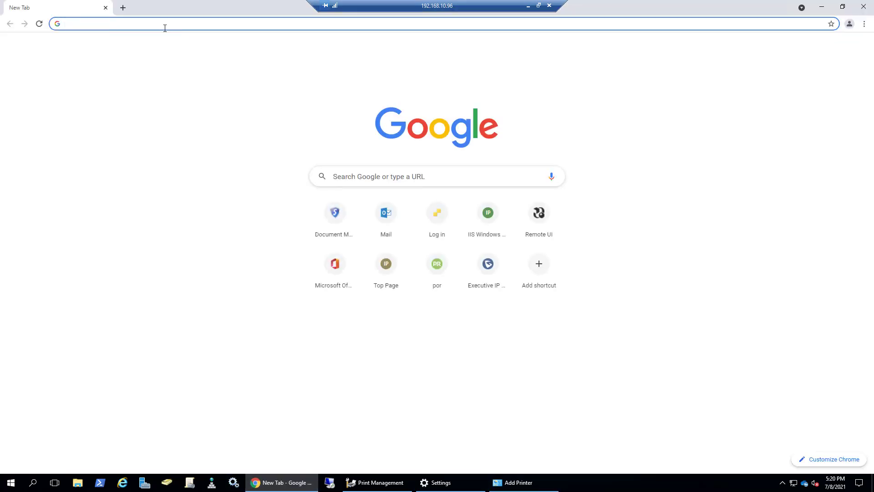
pyautogui.write('192.168.19.31')
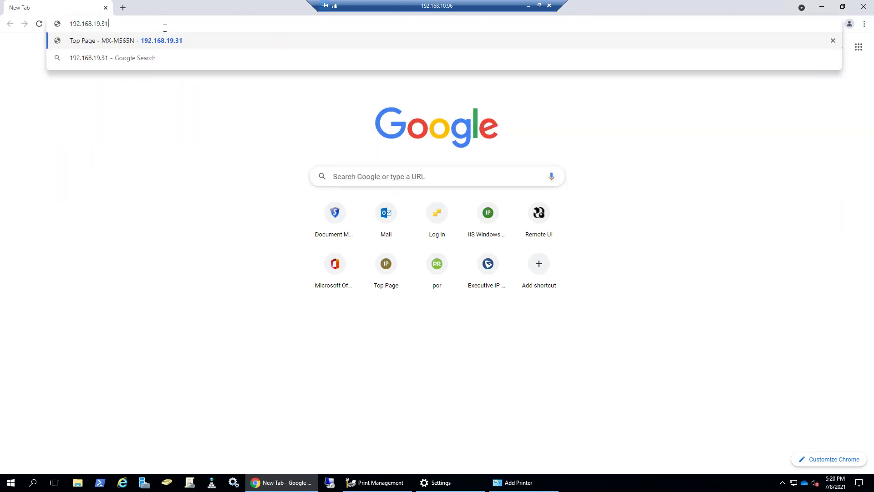
pyautogui.press('Return')
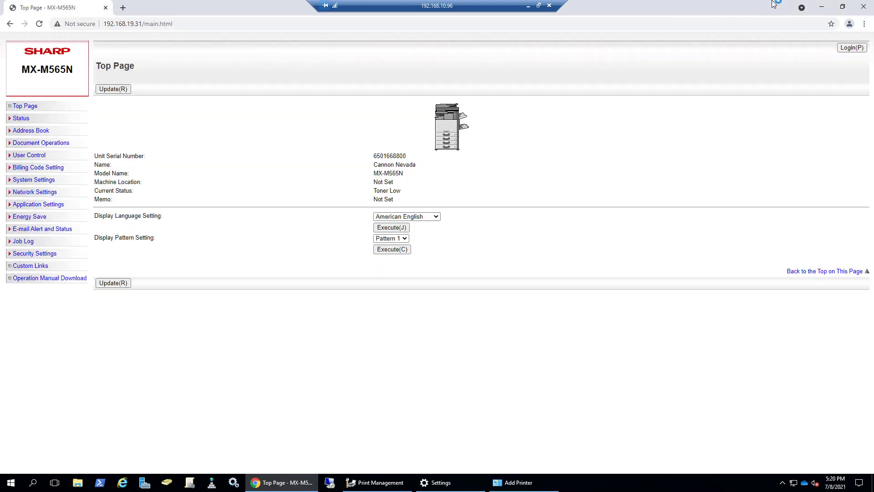
pyautogui.click(842, 6)
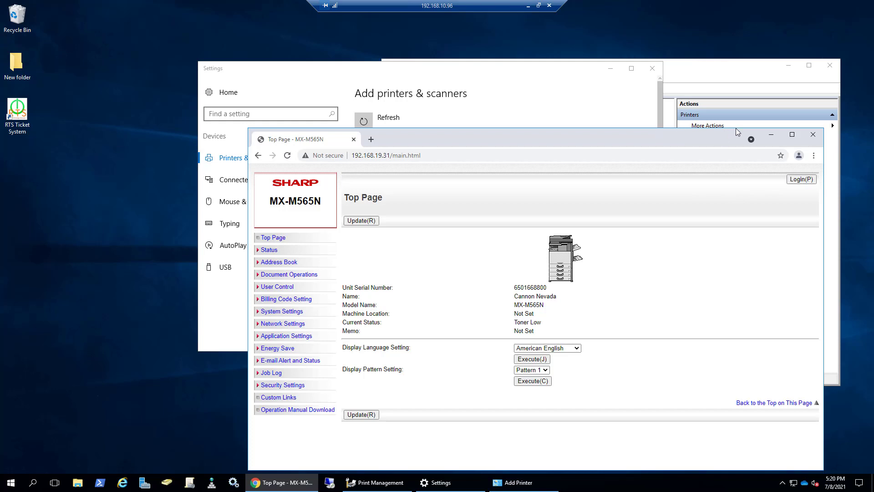
pyautogui.click(770, 134)
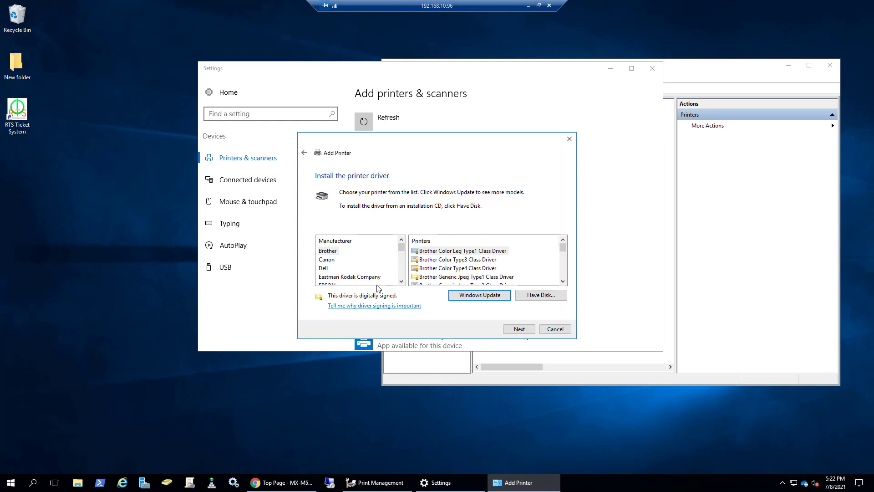
# Step: Load the printer driver from disk using sfweMENU.inf in the Windows PCL6 Universal Print Driver_64bit folder under Downloads
pyautogui.press('Tab')
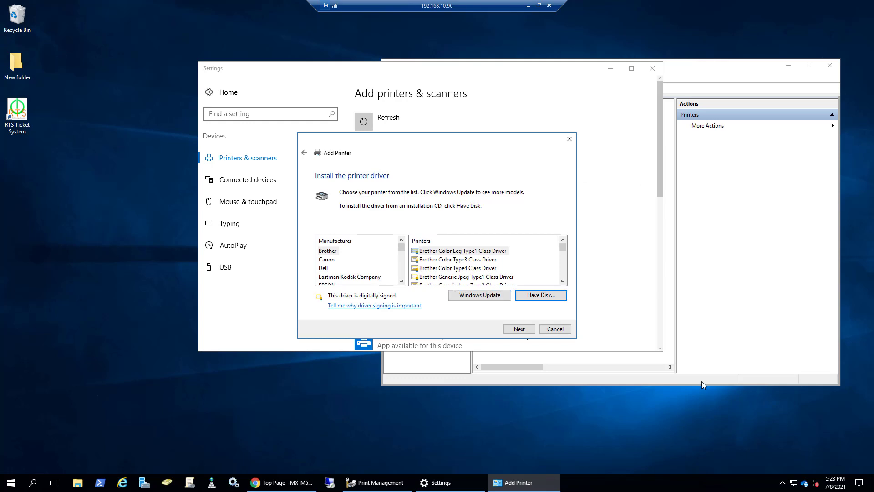
pyautogui.click(532, 295)
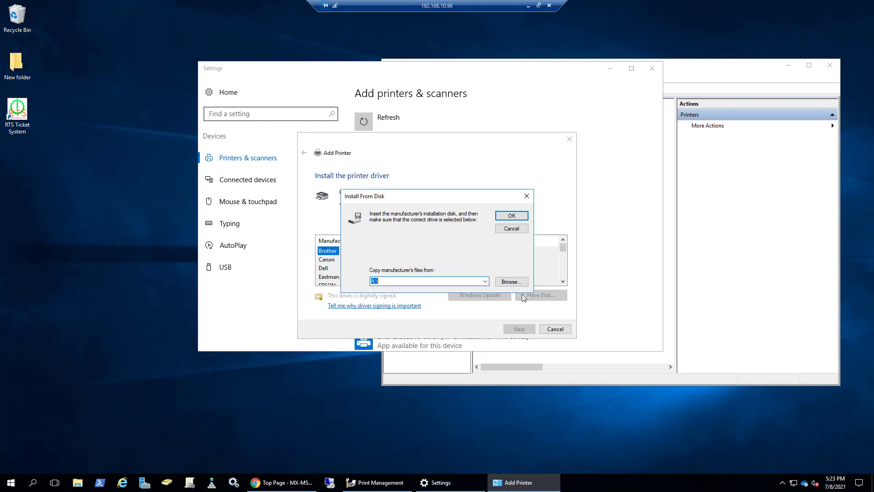
pyautogui.click(511, 281)
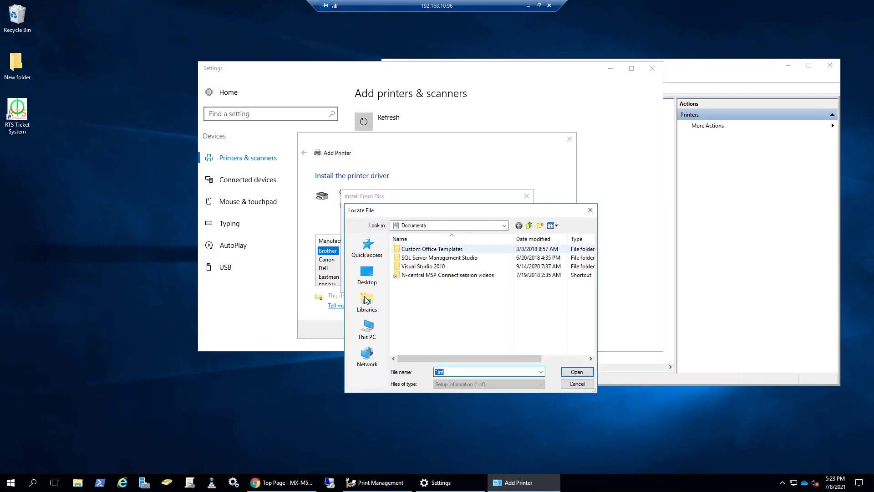
pyautogui.click(367, 274)
pyautogui.click(368, 330)
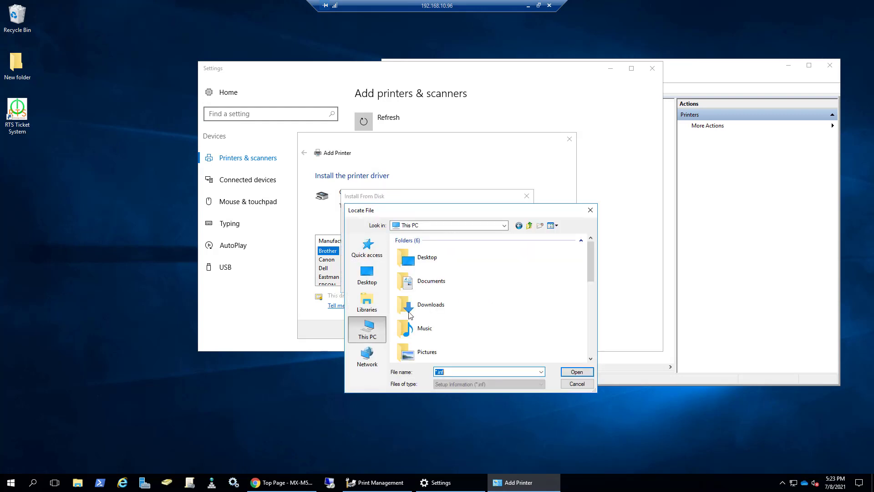
pyautogui.doubleClick(428, 303)
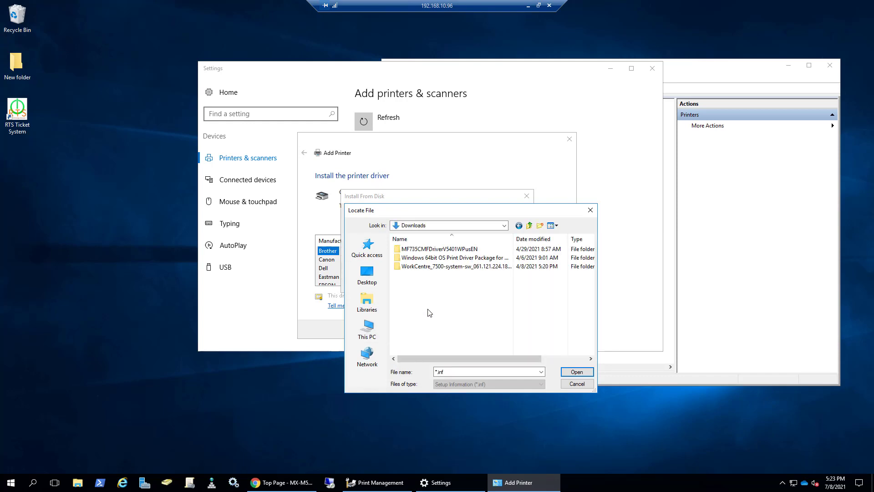
pyautogui.click(419, 258)
pyautogui.doubleClick(419, 258)
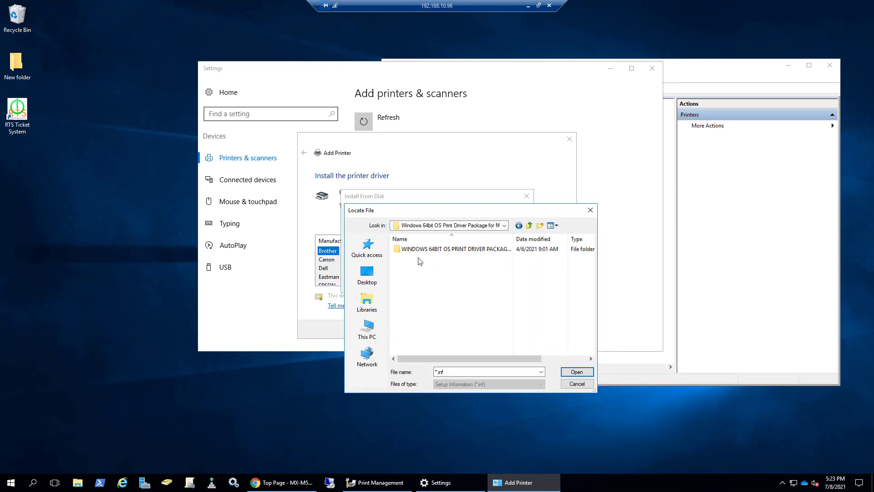
pyautogui.doubleClick(425, 249)
pyautogui.doubleClick(418, 251)
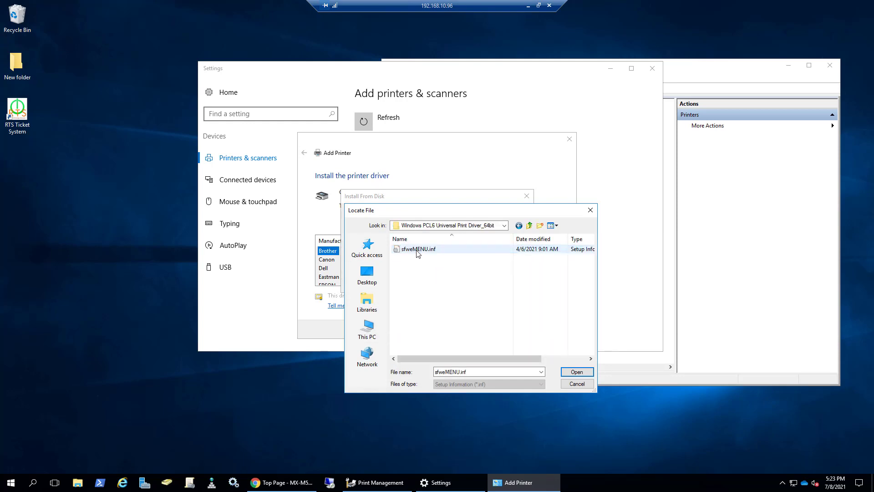
pyautogui.doubleClick(426, 250)
pyautogui.click(512, 216)
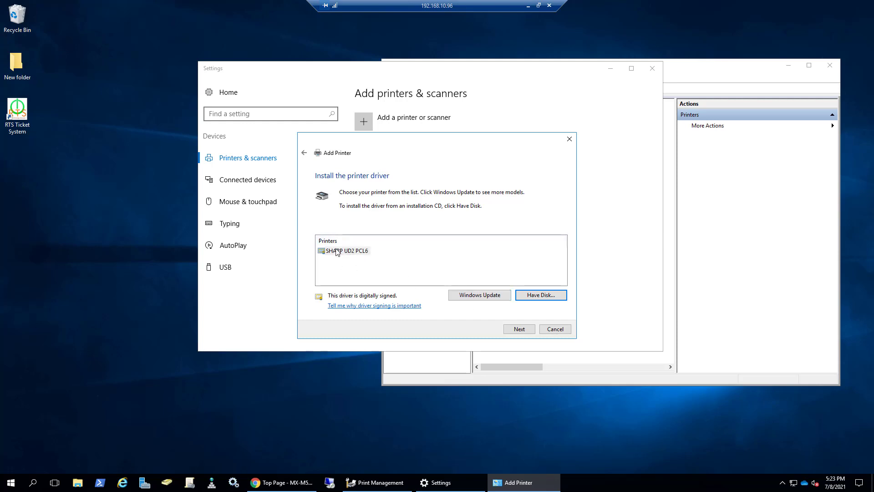
# Step: Install the SHARP UD2 PCL6 printer with the currently installed driver and suggested name, without sharing it or making it default
pyautogui.click(518, 329)
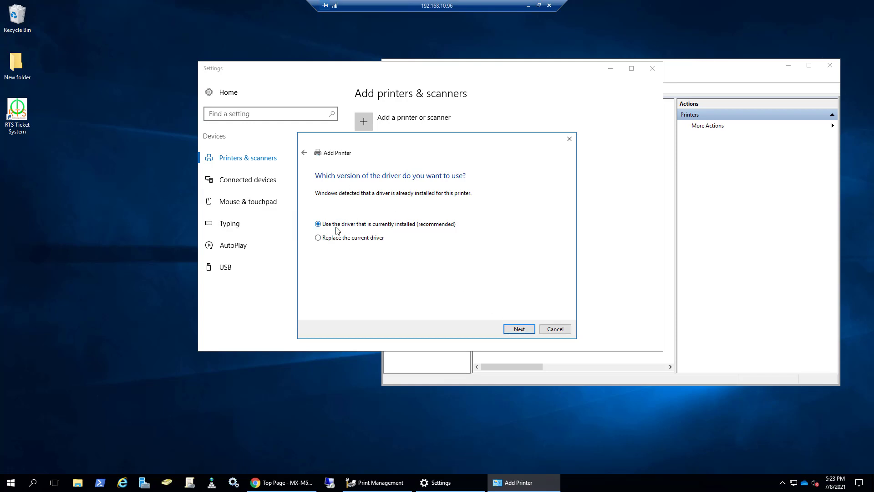
pyautogui.click(526, 329)
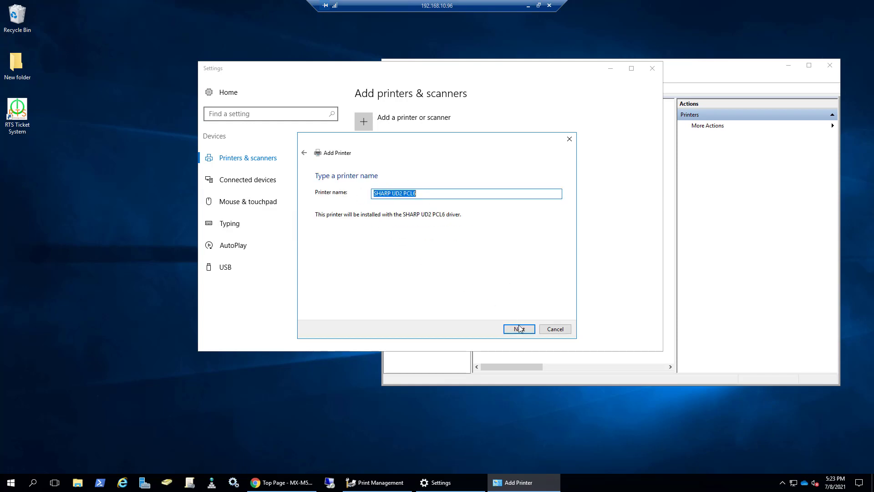
pyautogui.click(520, 328)
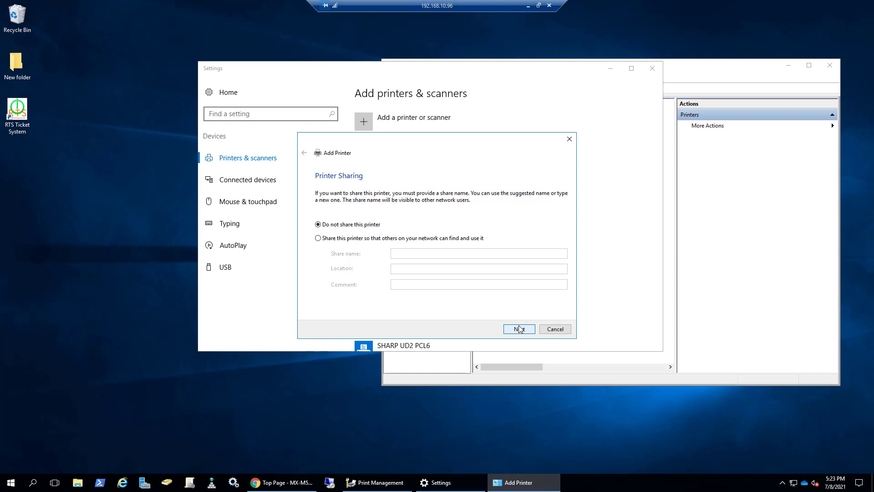
pyautogui.click(519, 328)
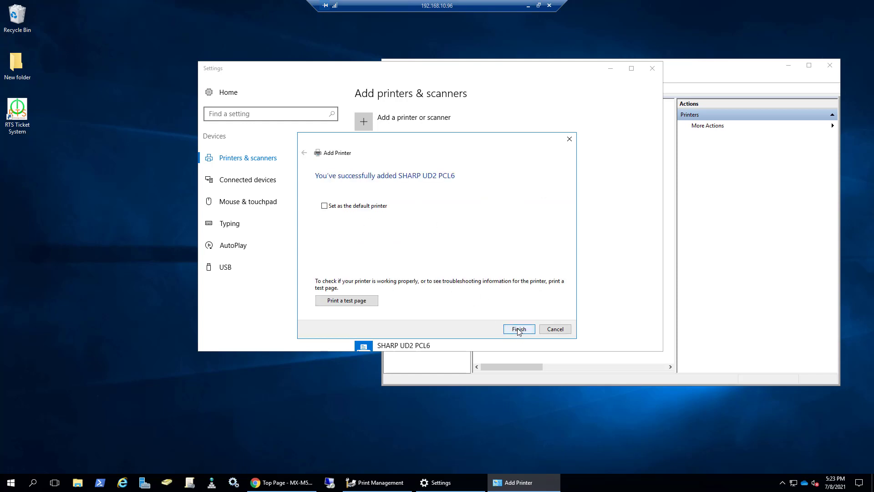
pyautogui.click(519, 329)
# Step: Check the installed printers, close Settings, and refresh the printer list in Print Management
pyautogui.scroll(-1, 522, 274)
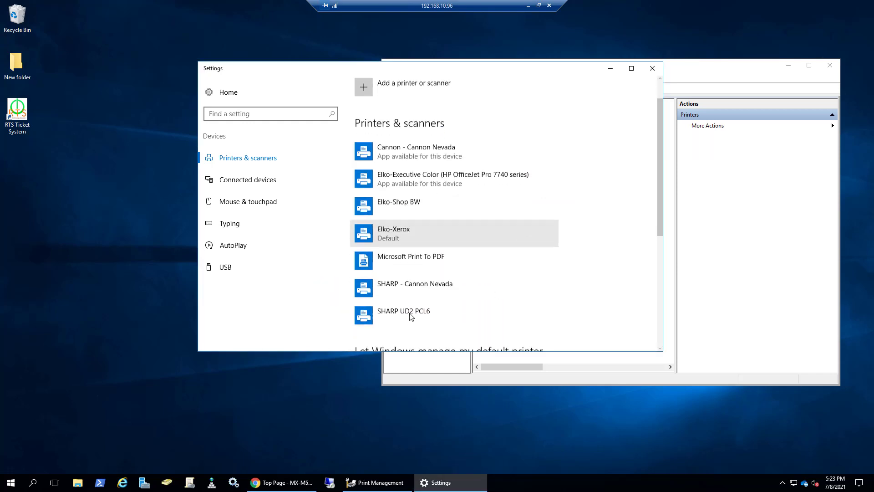
pyautogui.scroll(-5, 411, 316)
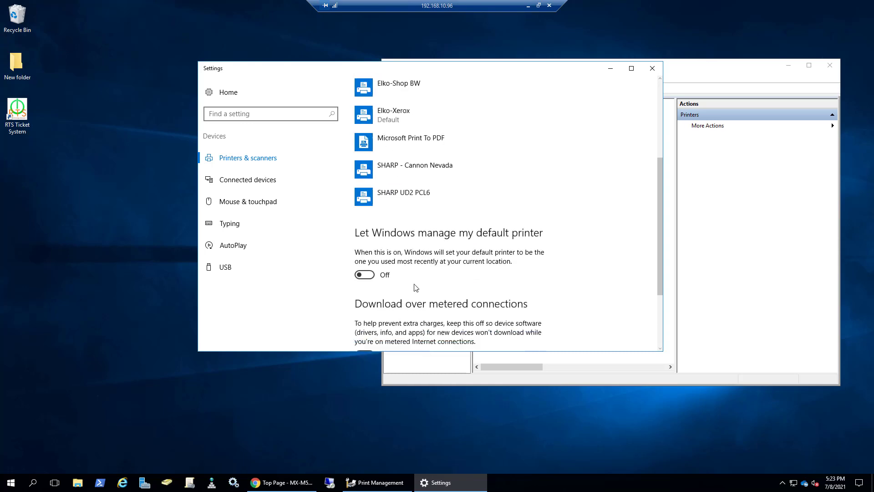
pyautogui.click(652, 68)
pyautogui.rightClick(530, 217)
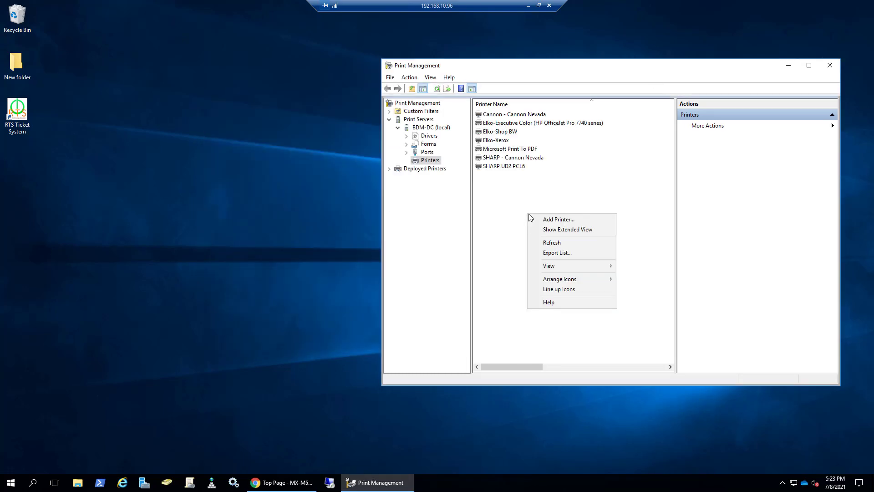
pyautogui.click(556, 243)
# Step: Delete the SHARP UD2 PCL6 printer from the print server and confirm the deletion
pyautogui.click(514, 168)
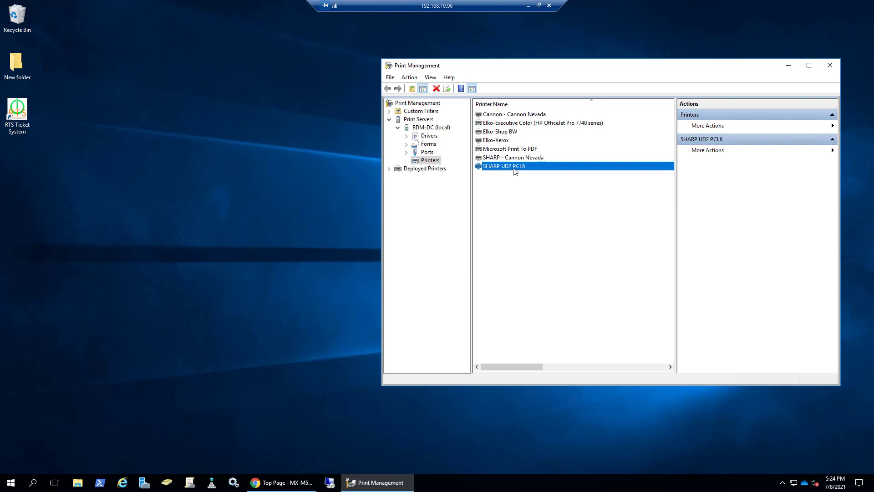
pyautogui.rightClick(515, 171)
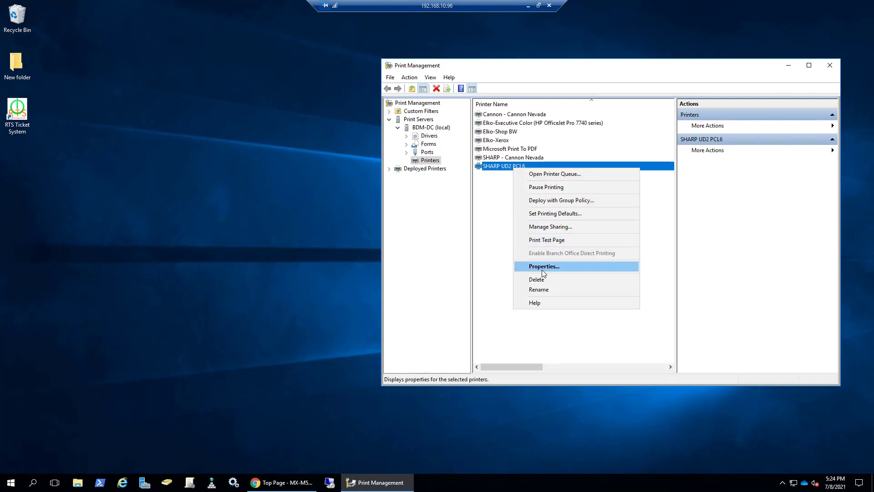
pyautogui.click(537, 279)
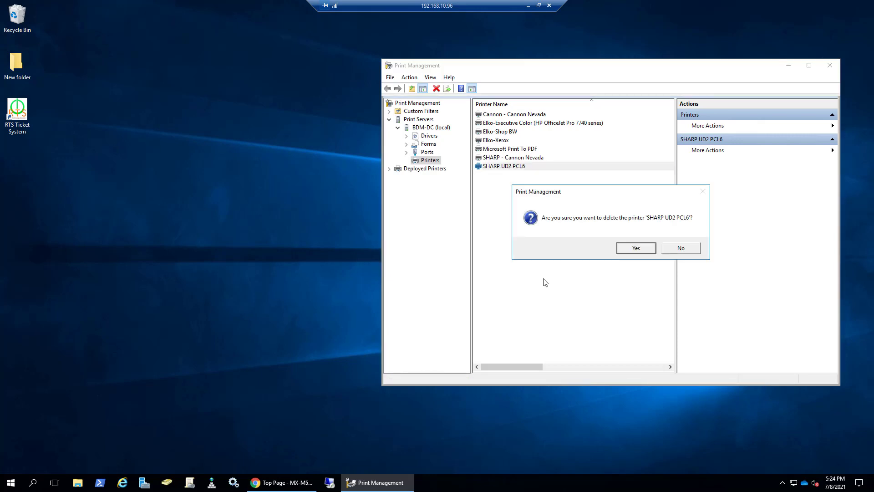
pyautogui.click(636, 248)
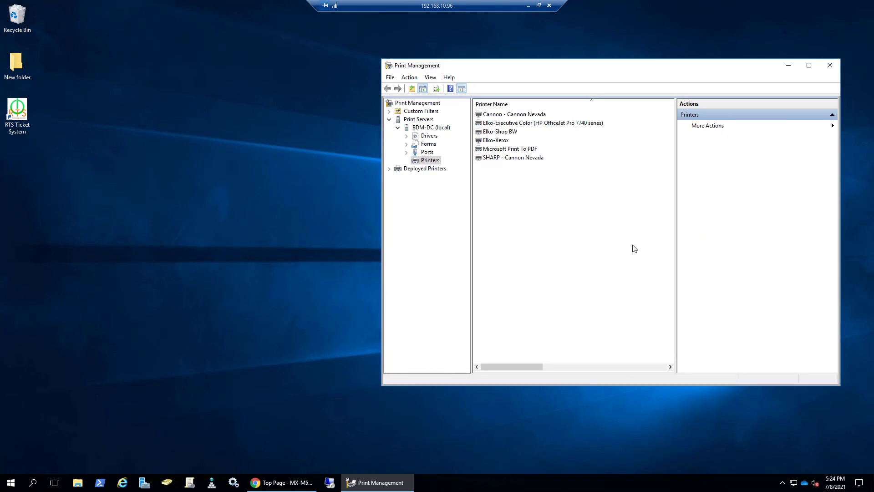